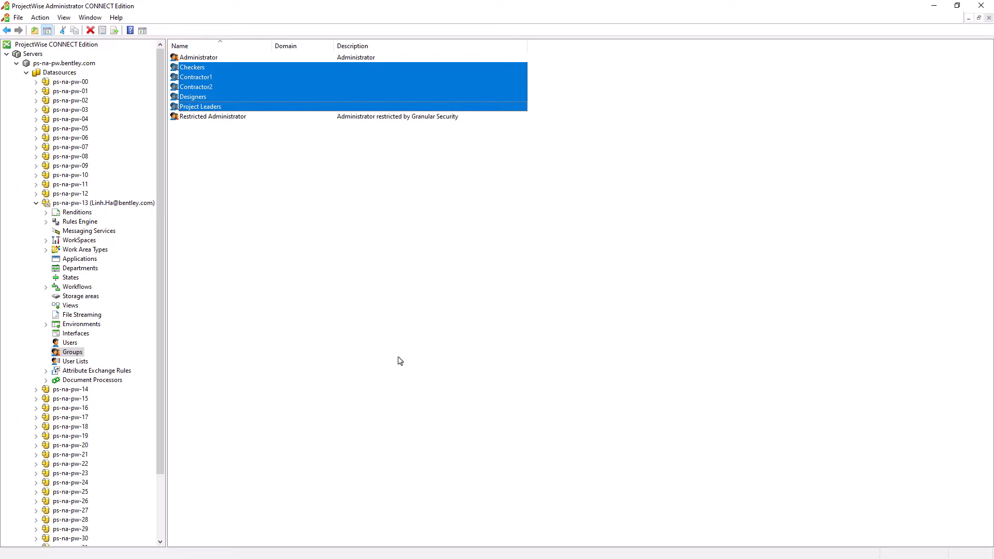
{"action": "left_click", "coordinate": [244, 58]}
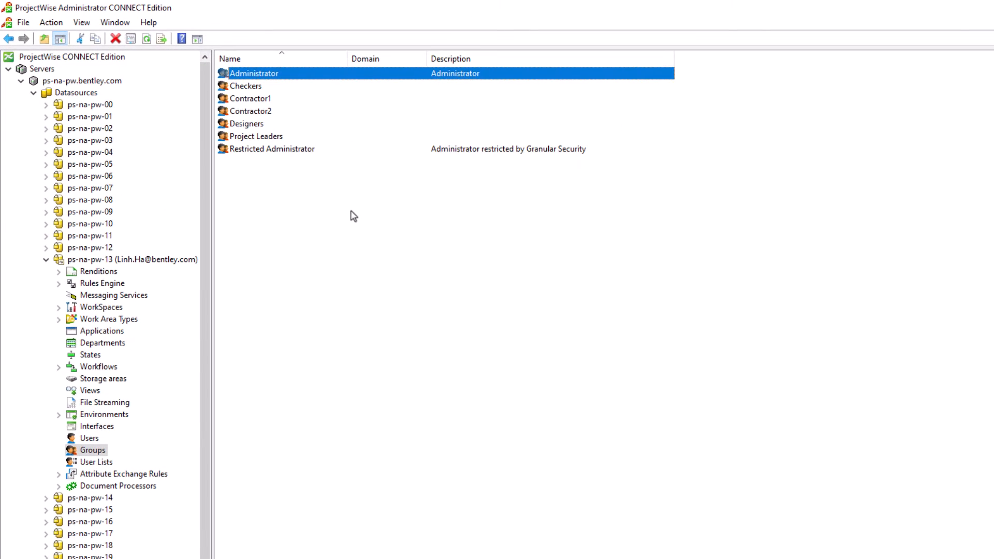
{"action": "left_click", "coordinate": [314, 152], "text": "ctrl"}
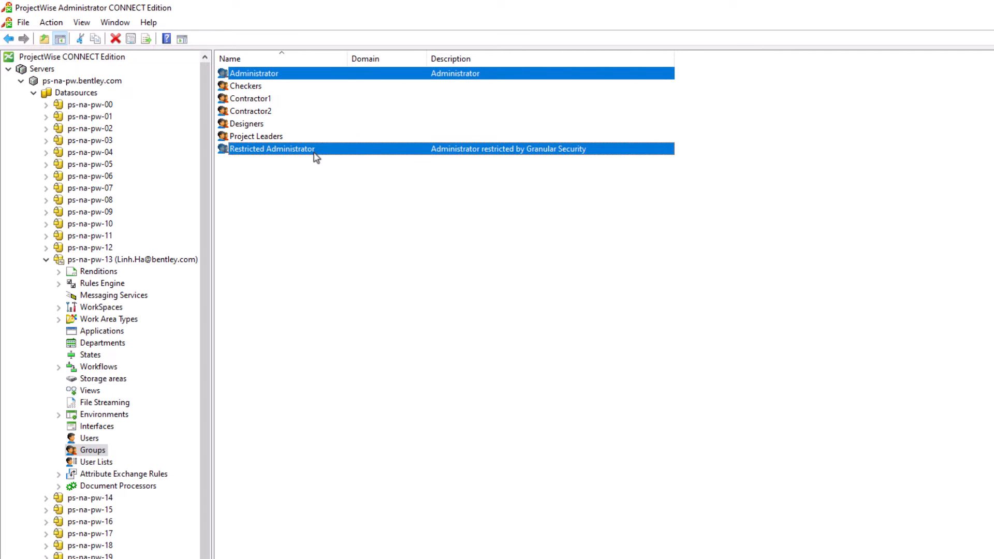
{"action": "left_click", "coordinate": [359, 254]}
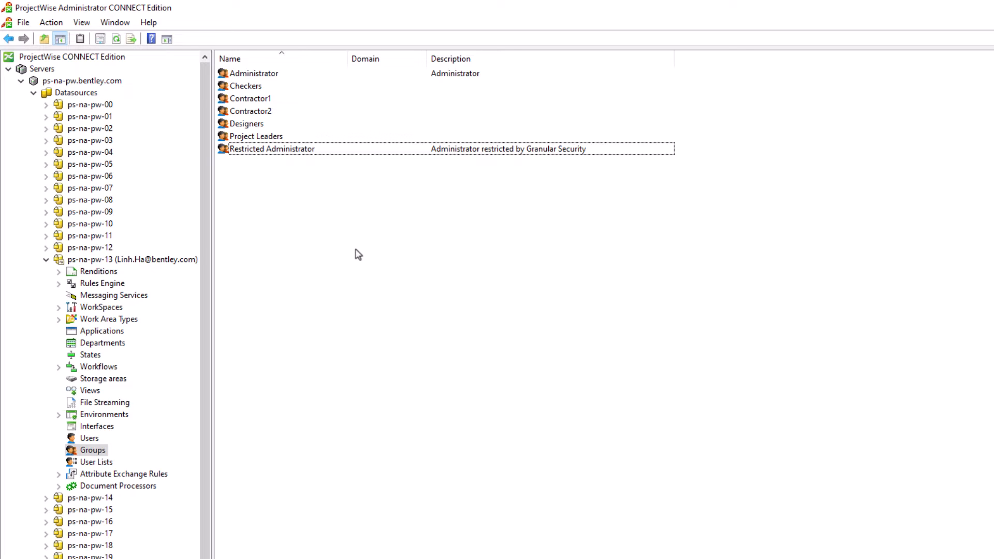
- Add the Project Manager user as an owner of the Designers group and save the group's properties
{"action": "left_click", "coordinate": [268, 126]}
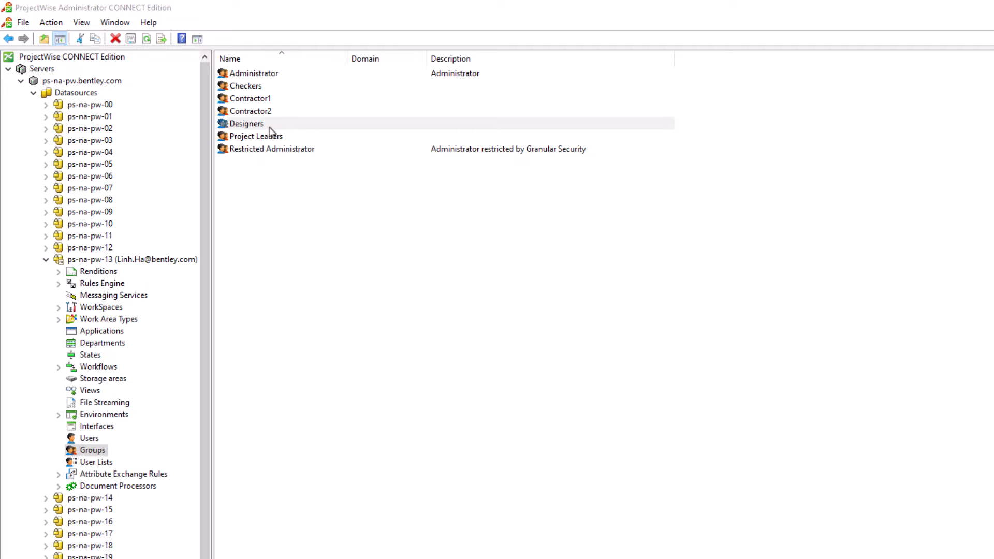
{"action": "double_click", "coordinate": [270, 129]}
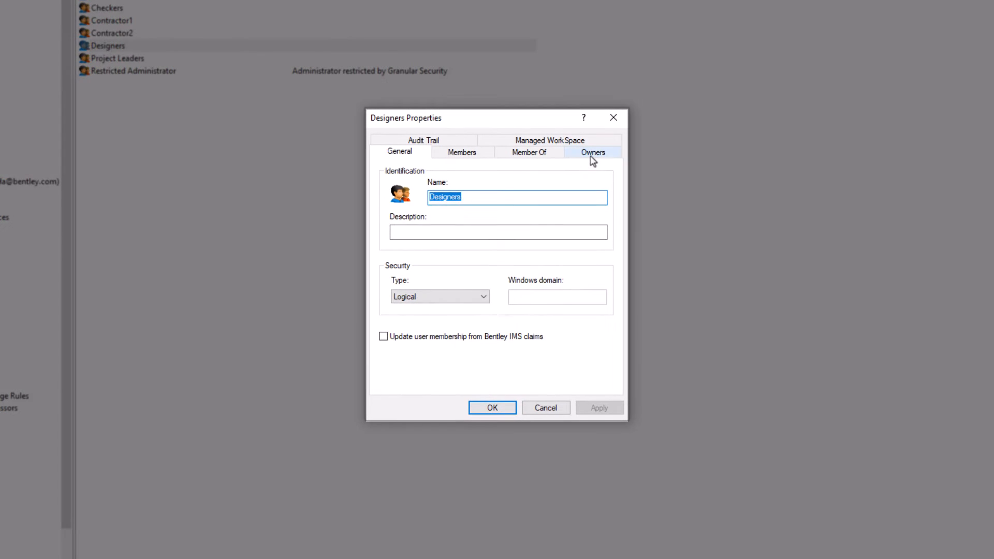
{"action": "left_click", "coordinate": [730, 234]}
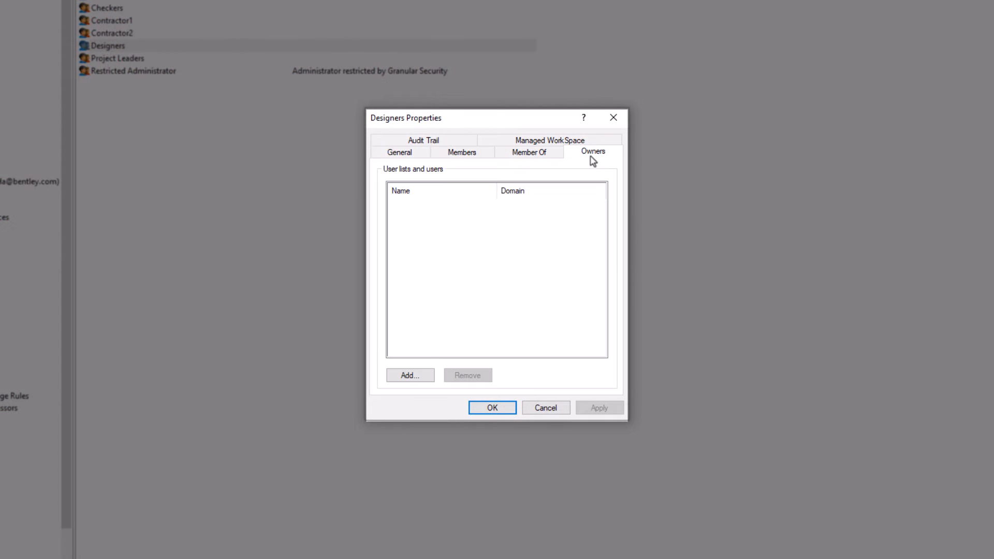
{"action": "left_click", "coordinate": [410, 376]}
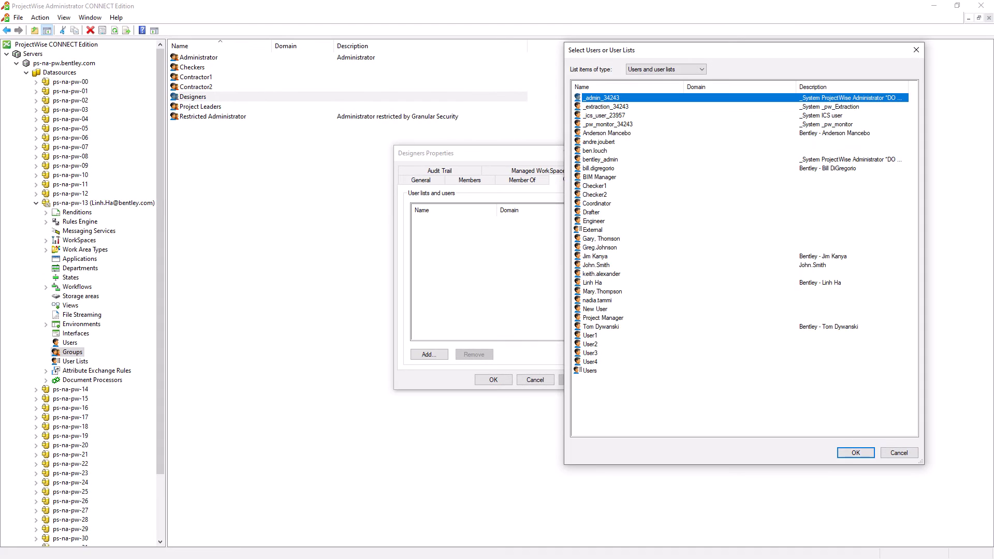
{"action": "left_click", "coordinate": [648, 318]}
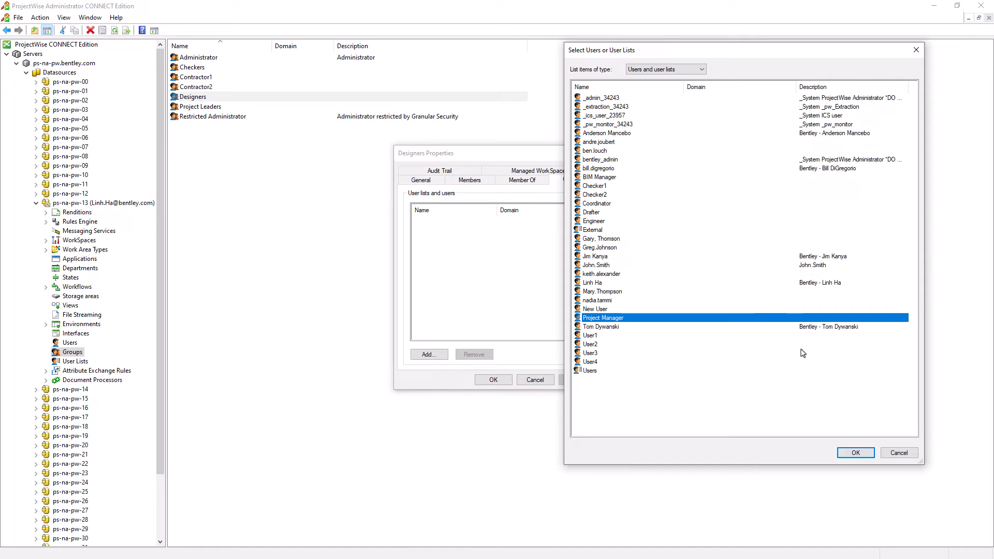
{"action": "left_click", "coordinate": [604, 371]}
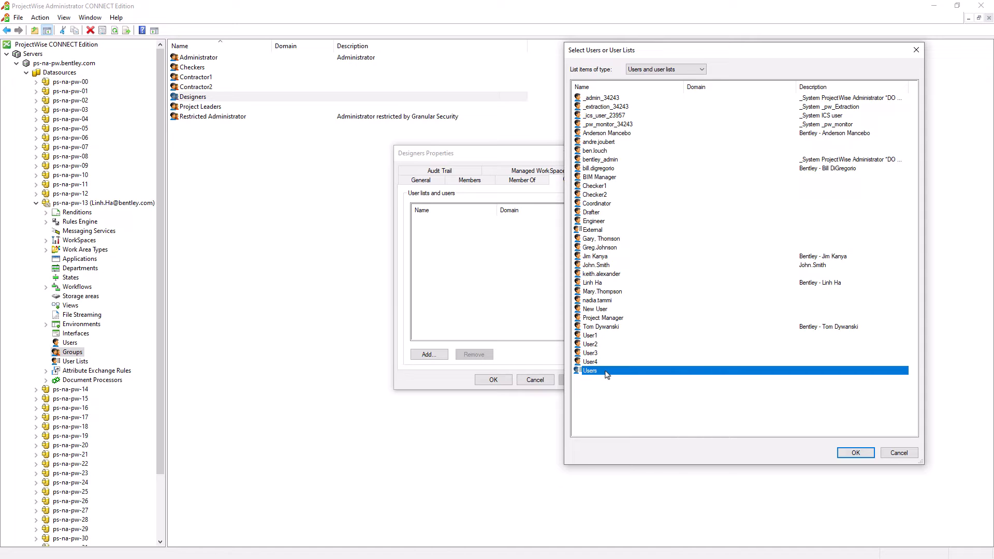
{"action": "left_click", "coordinate": [651, 317]}
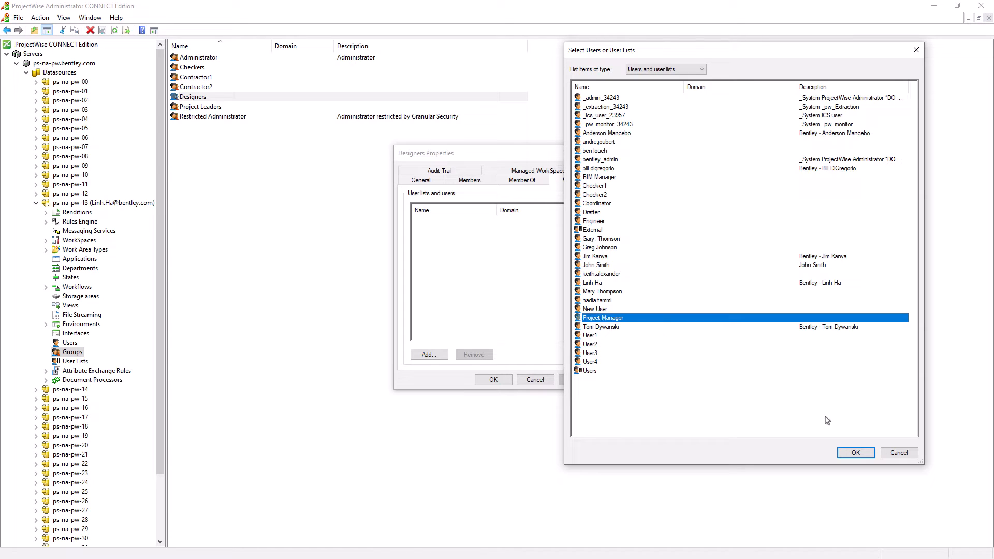
{"action": "left_click", "coordinate": [862, 454]}
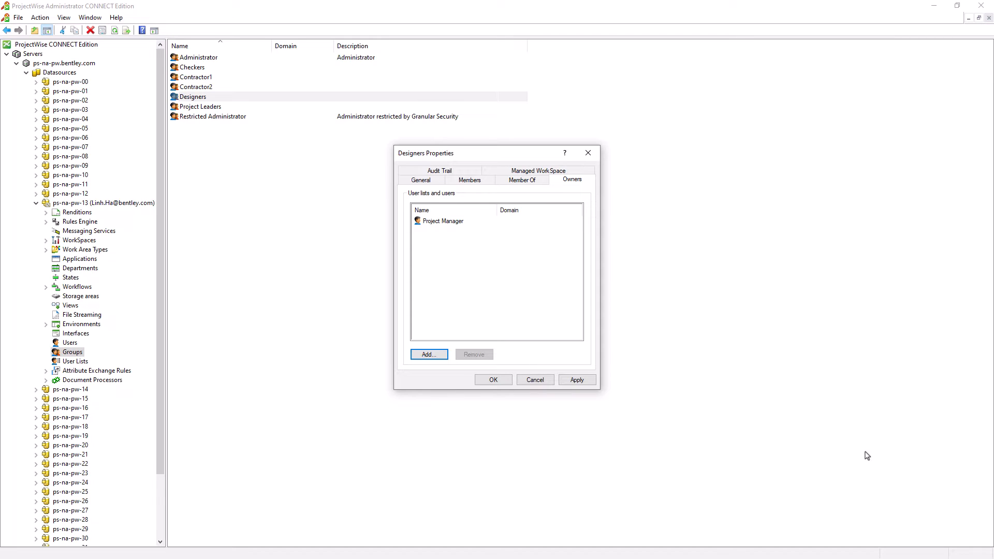
{"action": "left_click", "coordinate": [508, 381]}
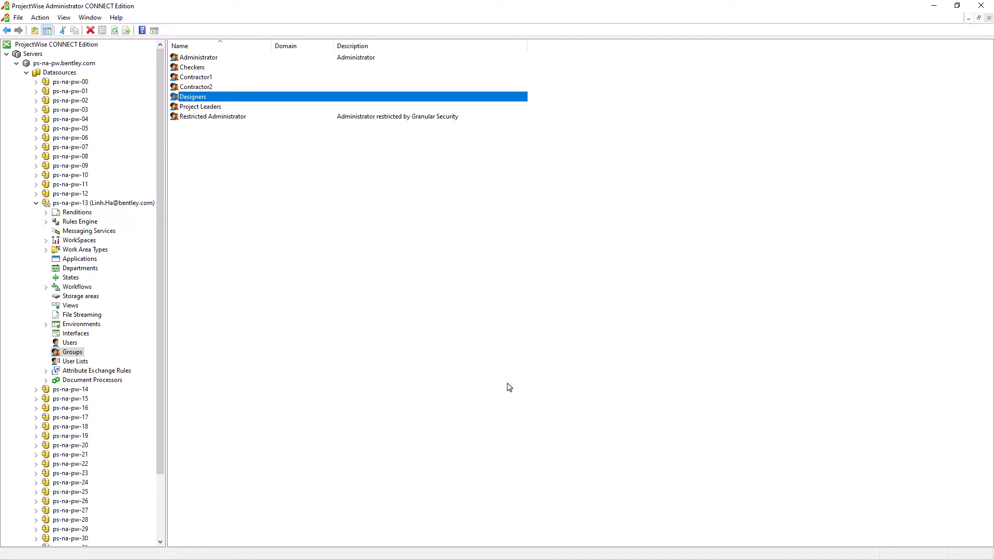
- Open the Project Manager user's properties and check which groups and user lists that user owns
{"action": "left_click", "coordinate": [71, 344]}
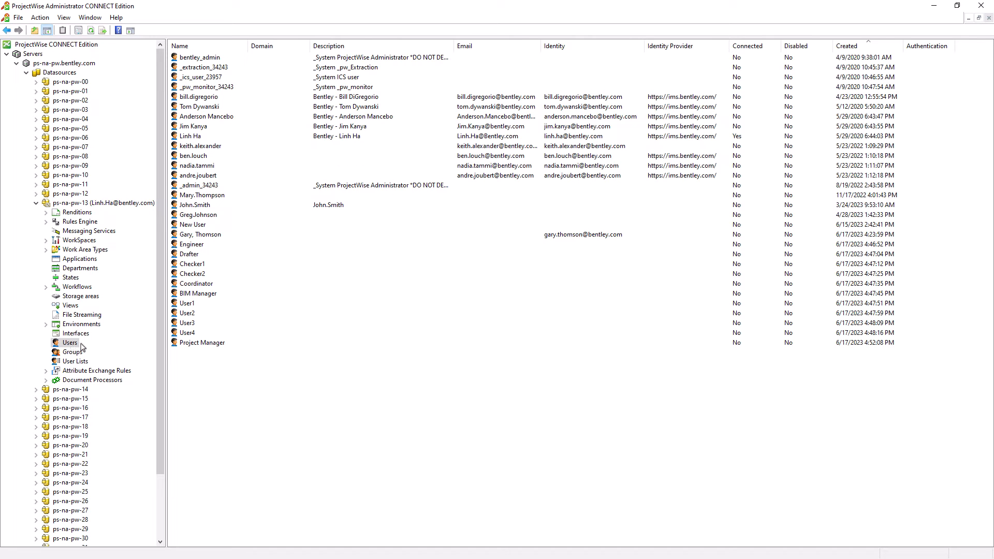
{"action": "left_click", "coordinate": [218, 344]}
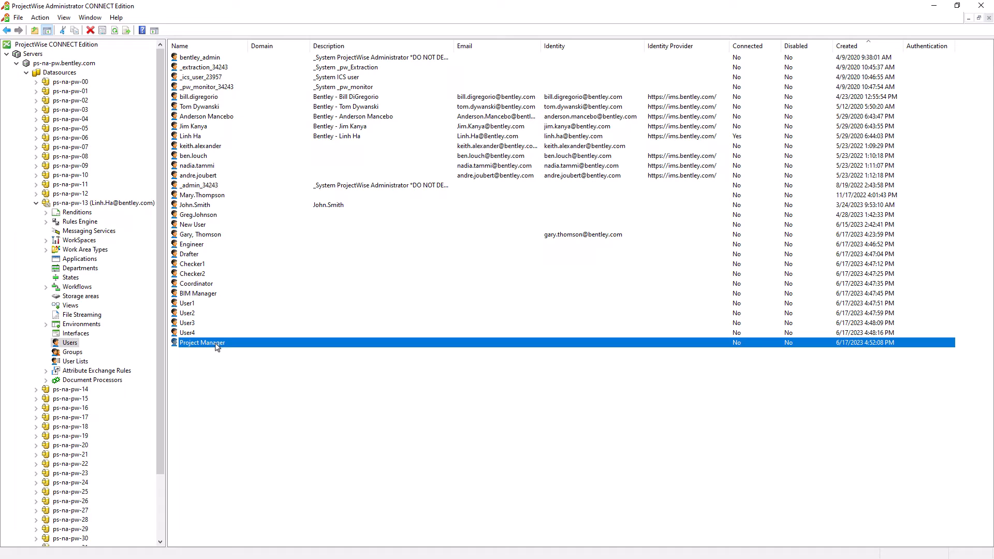
{"action": "double_click", "coordinate": [217, 343]}
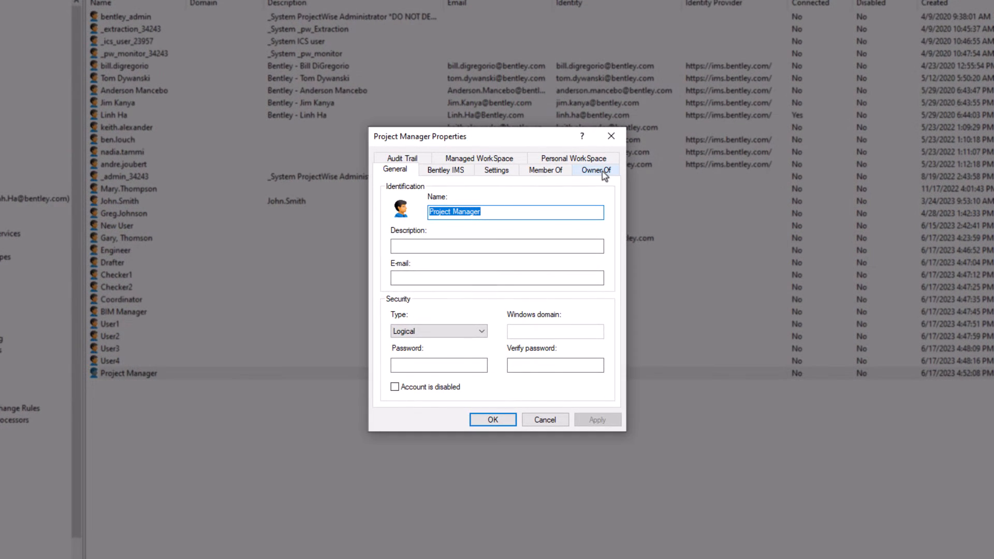
{"action": "left_click", "coordinate": [602, 172]}
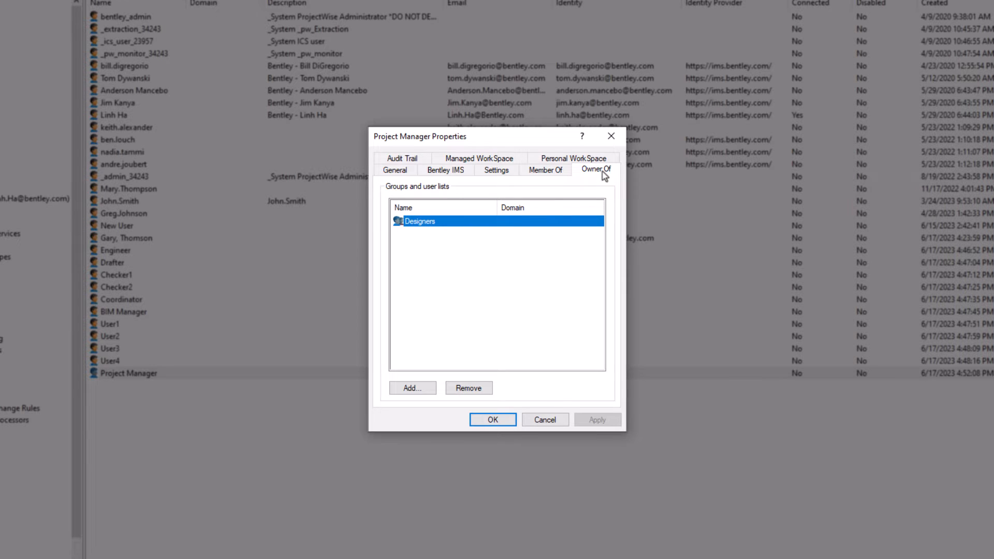
{"action": "left_click", "coordinate": [502, 172]}
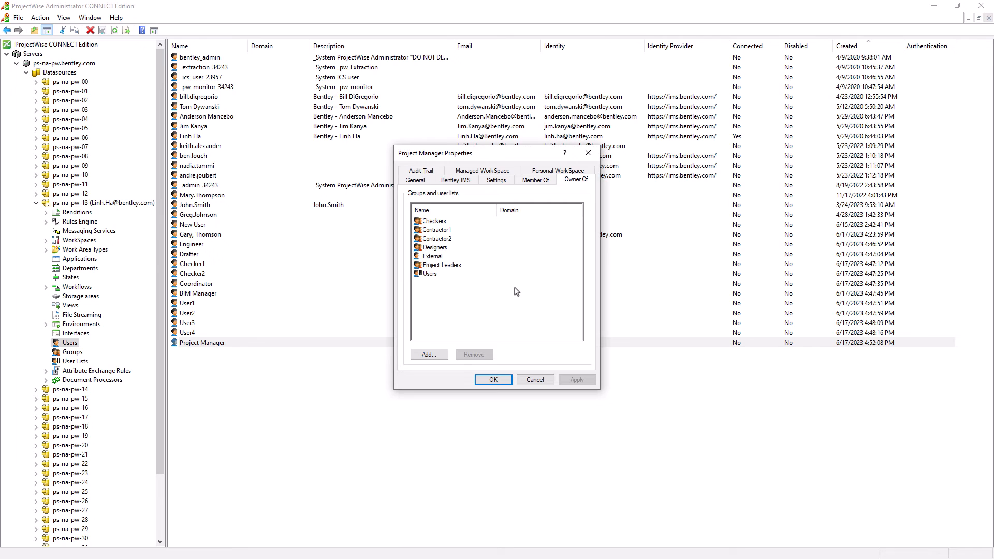
- Switch to ProjectWise Explorer and log in to Bentley Americas LEARN 07 as Project Manager with the account password
{"action": "left_click", "coordinate": [165, 267]}
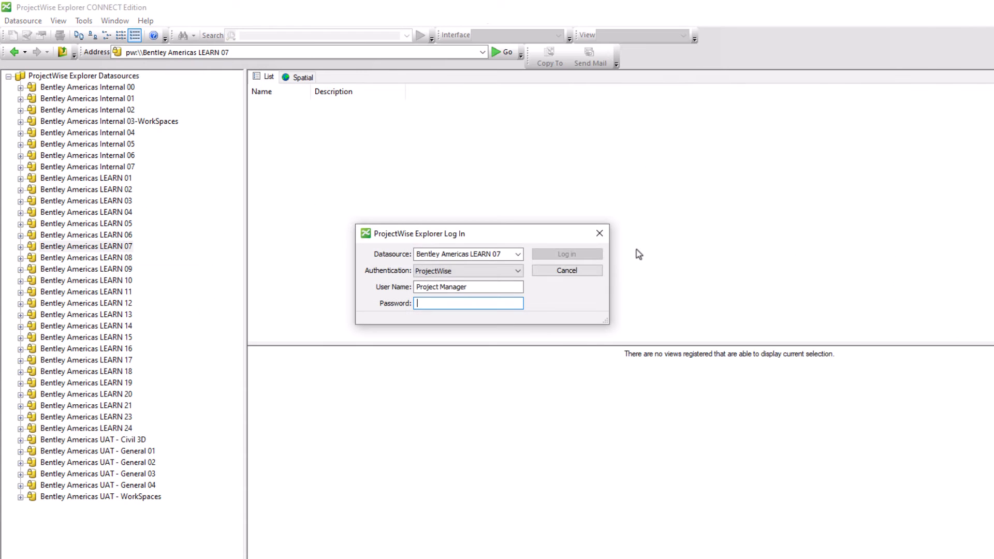
{"action": "key", "text": "ctrl+v"}
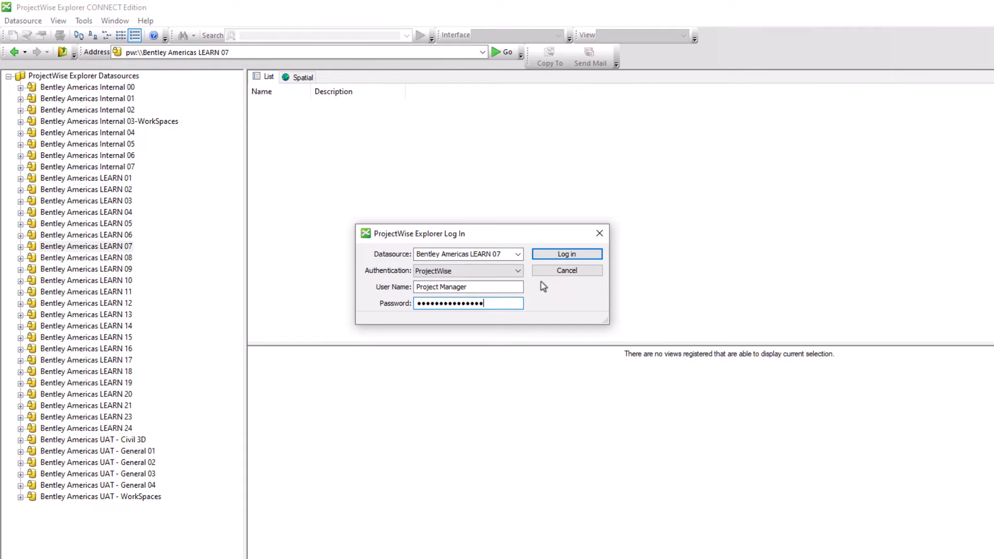
{"action": "left_click", "coordinate": [555, 255]}
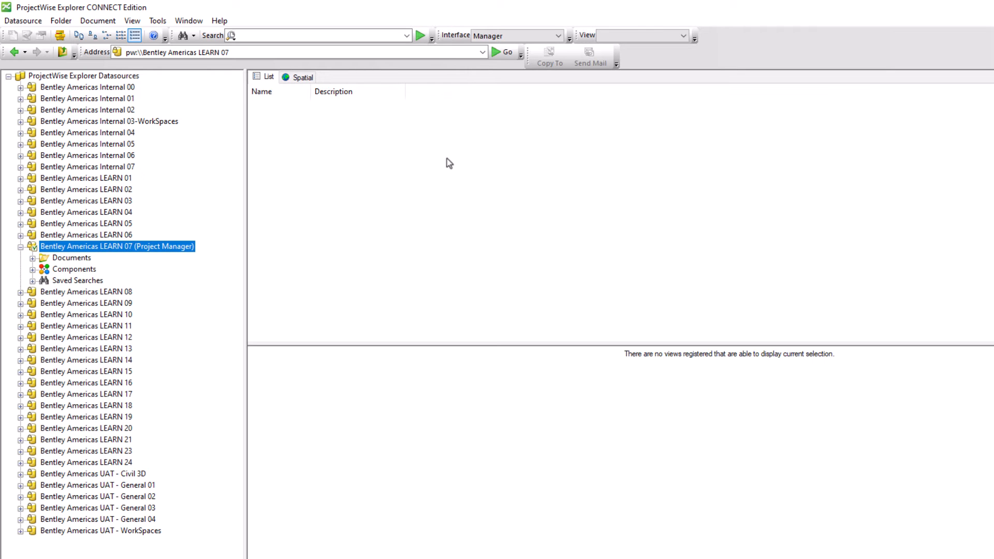
- Open User Management and display the Designers group's available users and assigned members, including the Project Manager owner
{"action": "left_click", "coordinate": [158, 21]}
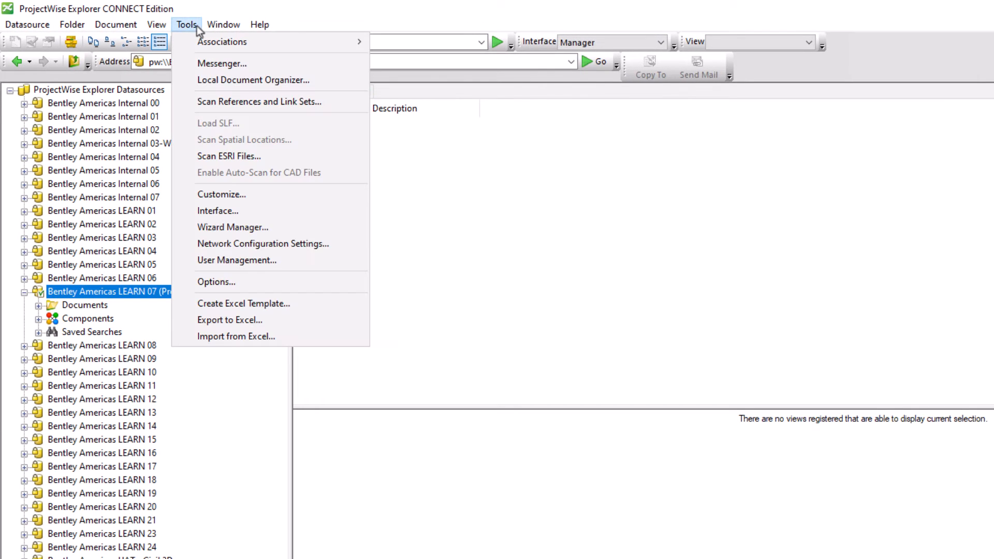
{"action": "left_click", "coordinate": [228, 262]}
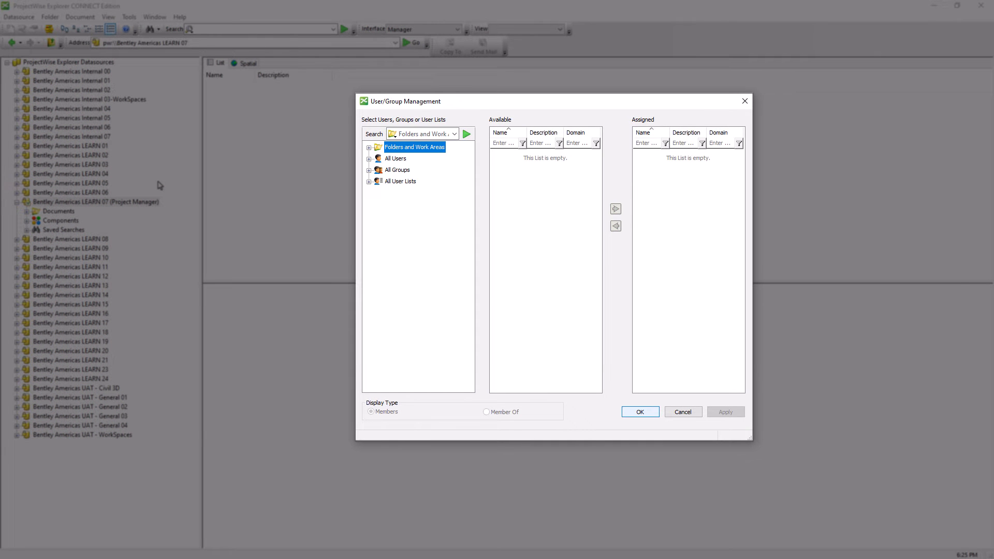
{"action": "double_click", "coordinate": [397, 171]}
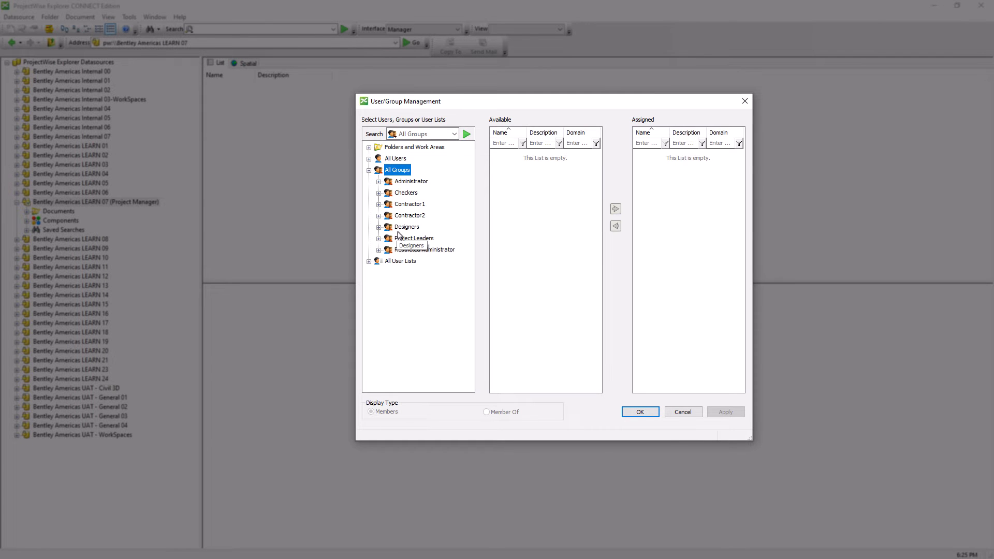
{"action": "double_click", "coordinate": [406, 228]}
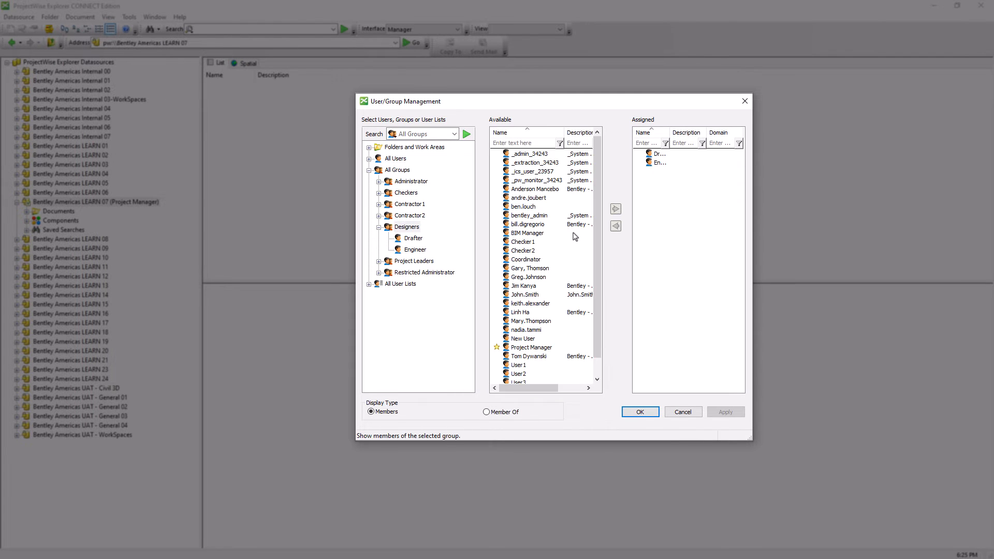
{"action": "left_click", "coordinate": [544, 347]}
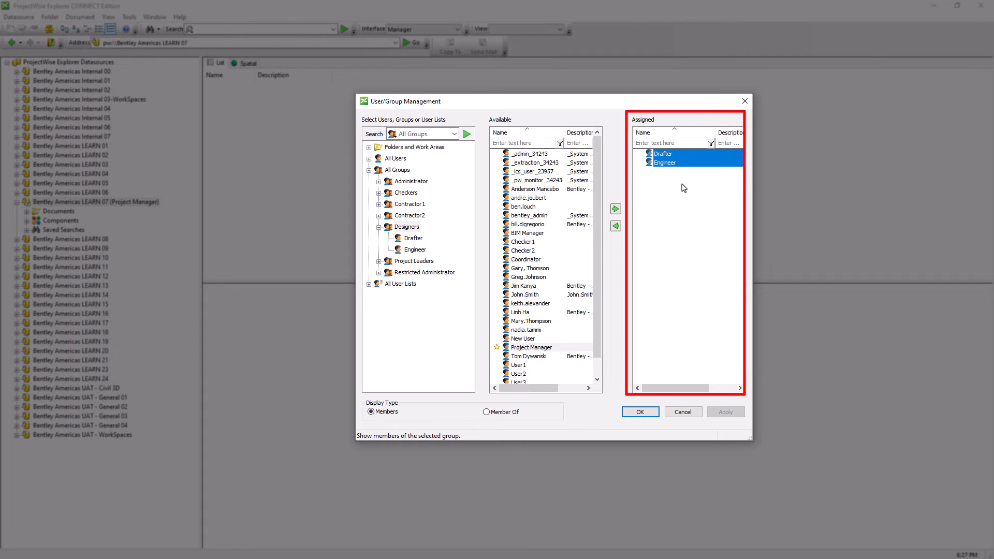
- Assign the available user listed just above bentley_admin to the Designers group and set that user as a group owner
{"action": "left_click", "coordinate": [523, 208]}
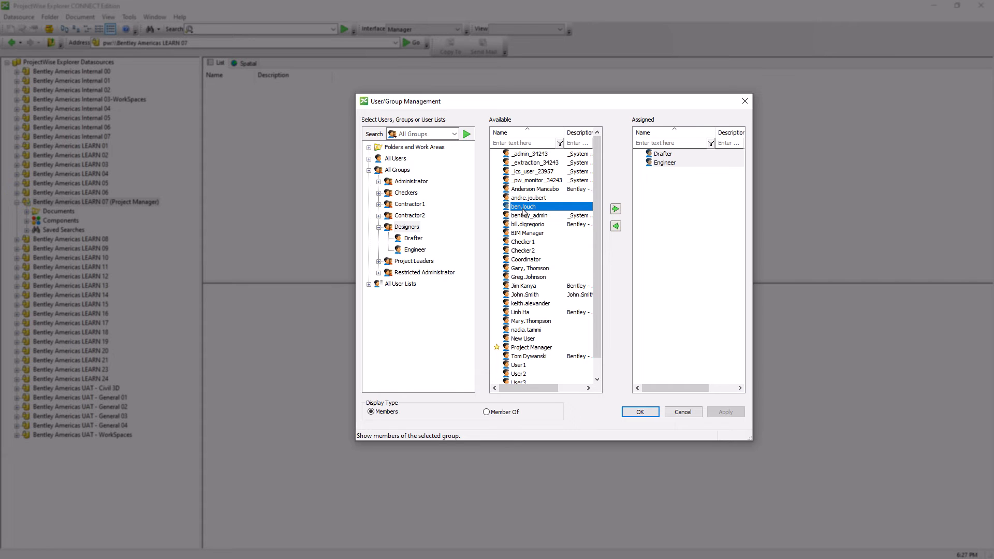
{"action": "left_click_drag", "start_coordinate": [524, 208], "coordinate": [673, 161]}
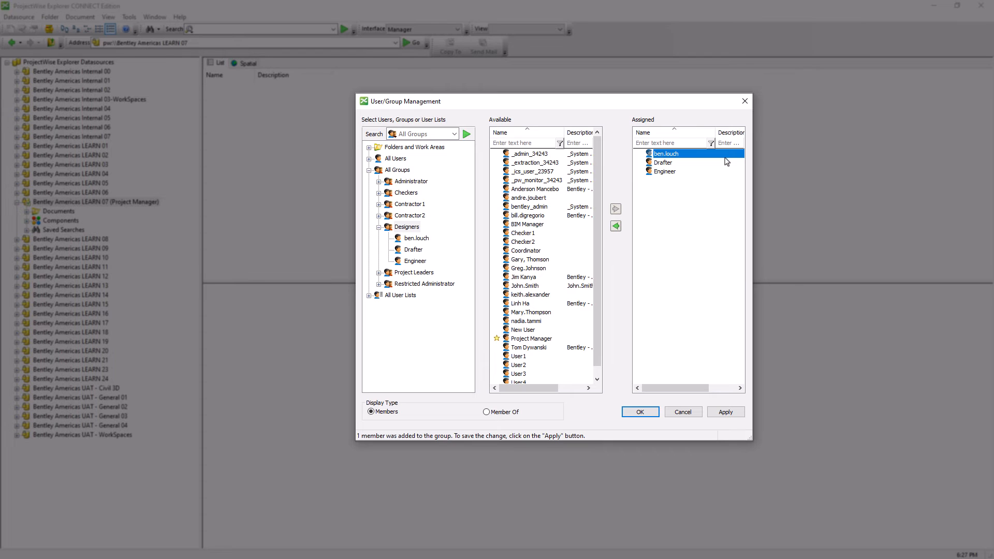
{"action": "right_click", "coordinate": [712, 154]}
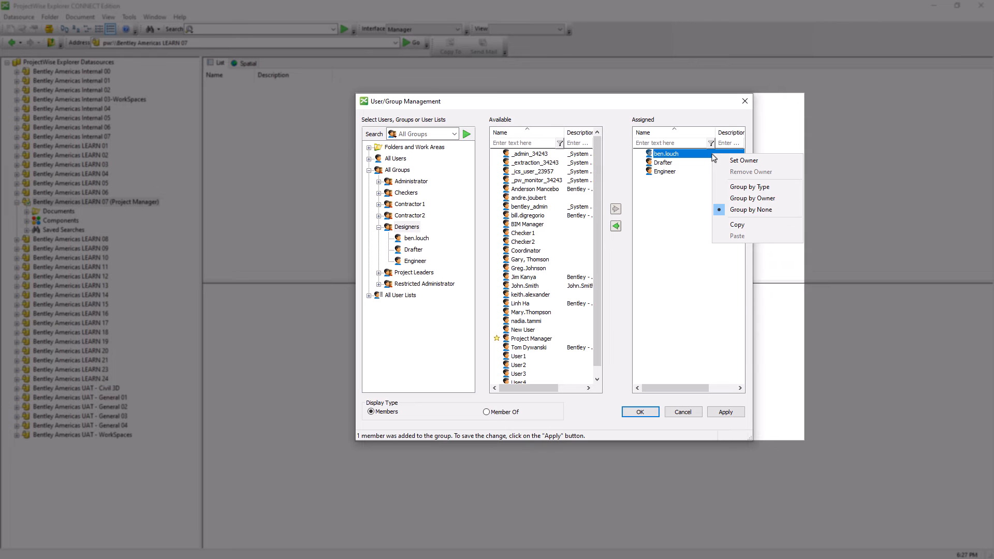
{"action": "left_click", "coordinate": [737, 164]}
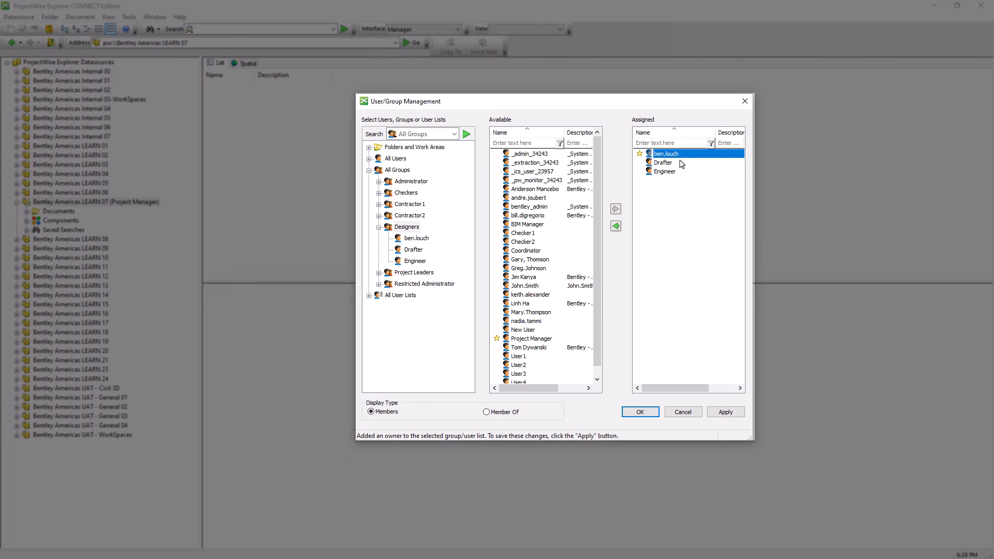
- Select the Administrator group to check the current login's access to its members
{"action": "left_click", "coordinate": [411, 182]}
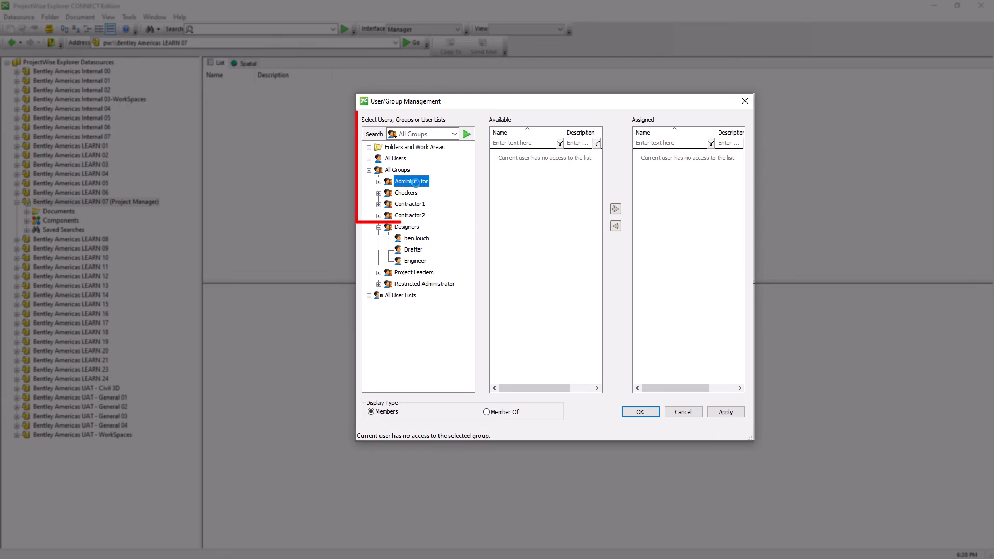